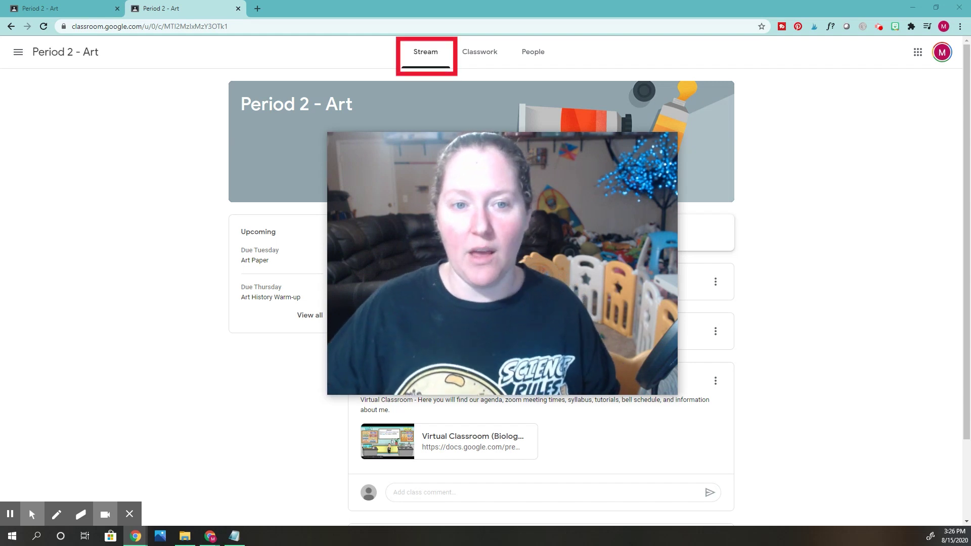
- Browse the class stream and view the Art History Warm-up assignment details before returning
left_click_drag(327, 132, 547, 298)
left_click_drag(570, 345, 888, 499)
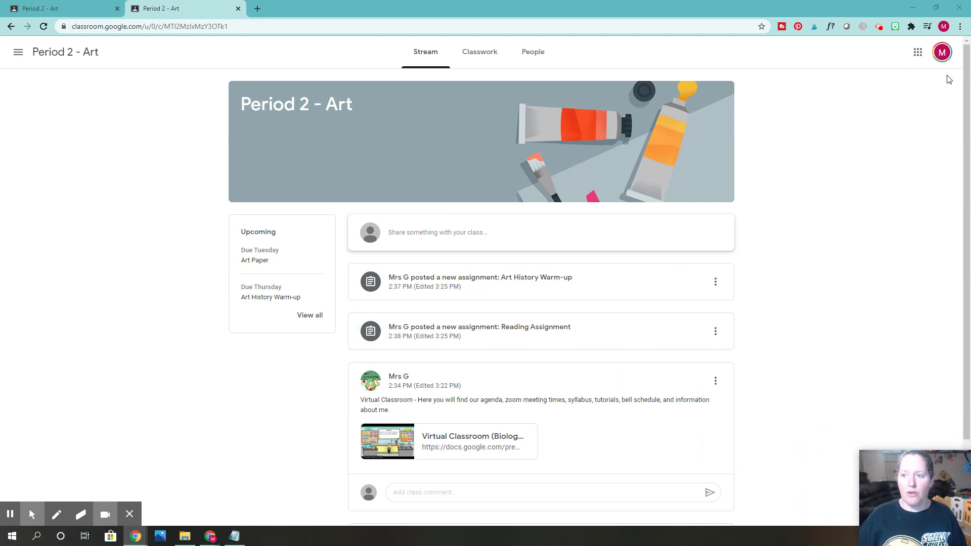
scroll(616, 383, "down", 1)
scroll(617, 383, "down", 2)
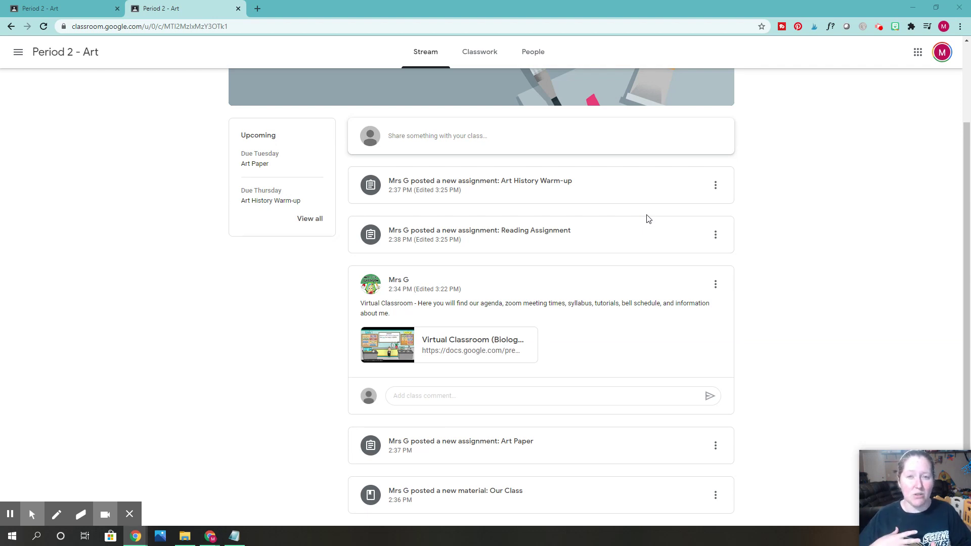
left_click(502, 176)
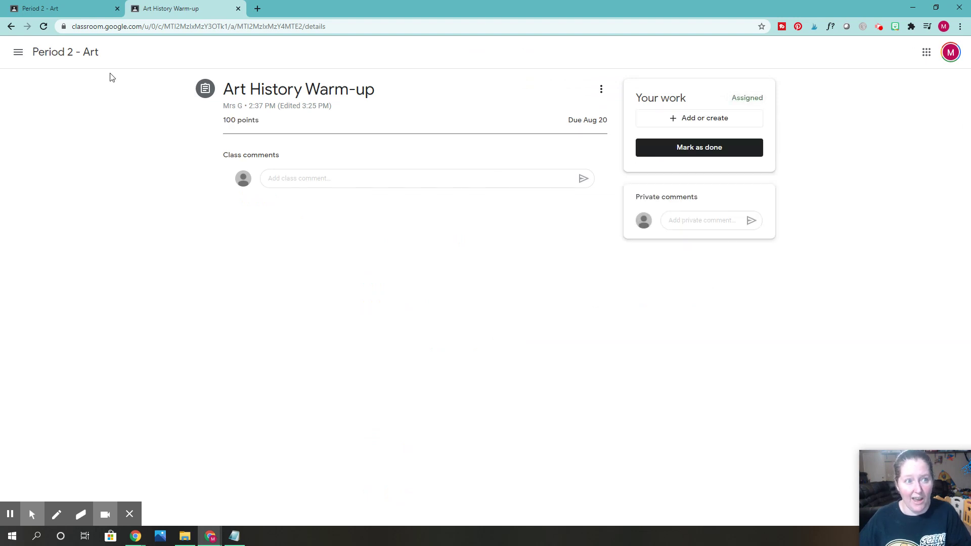
left_click(10, 26)
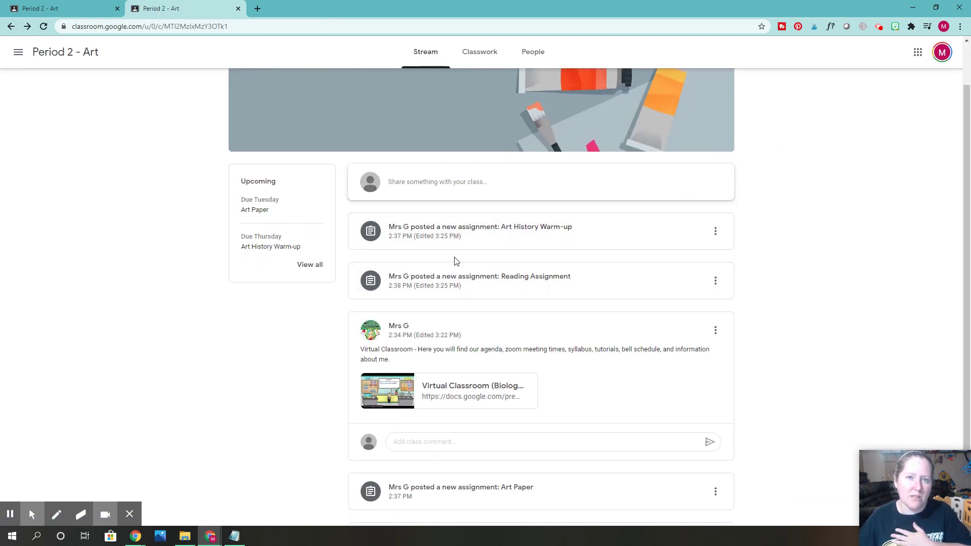
scroll(594, 266, "down", 1)
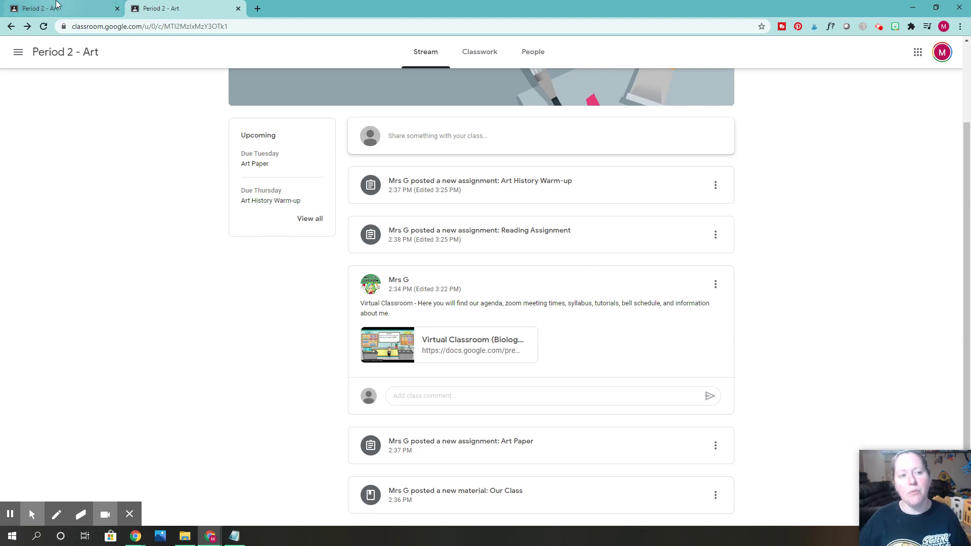
- Switch to the teacher's view of Period 2 - Art and open its Class settings
left_click(61, 8)
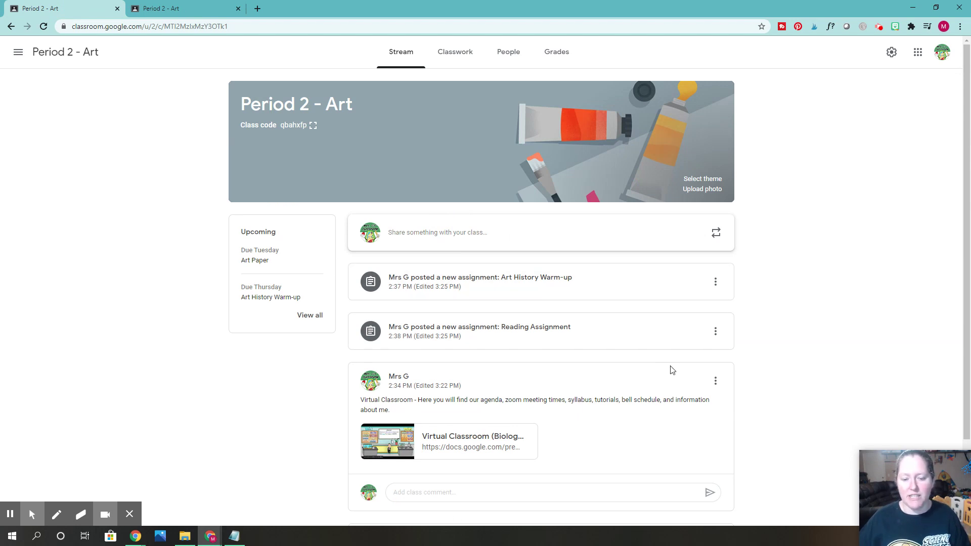
scroll(543, 358, "down", 1)
scroll(542, 357, "down", 2)
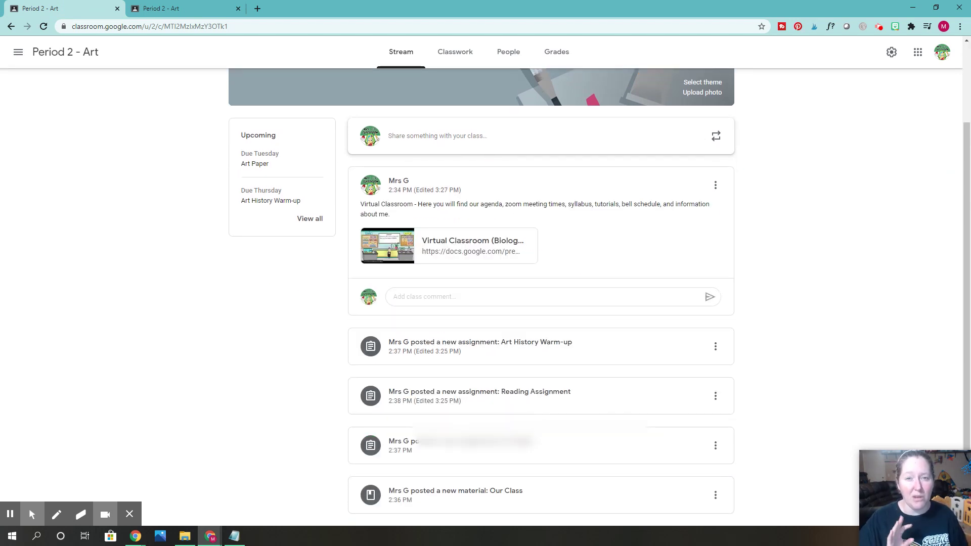
scroll(529, 403, "up", 2)
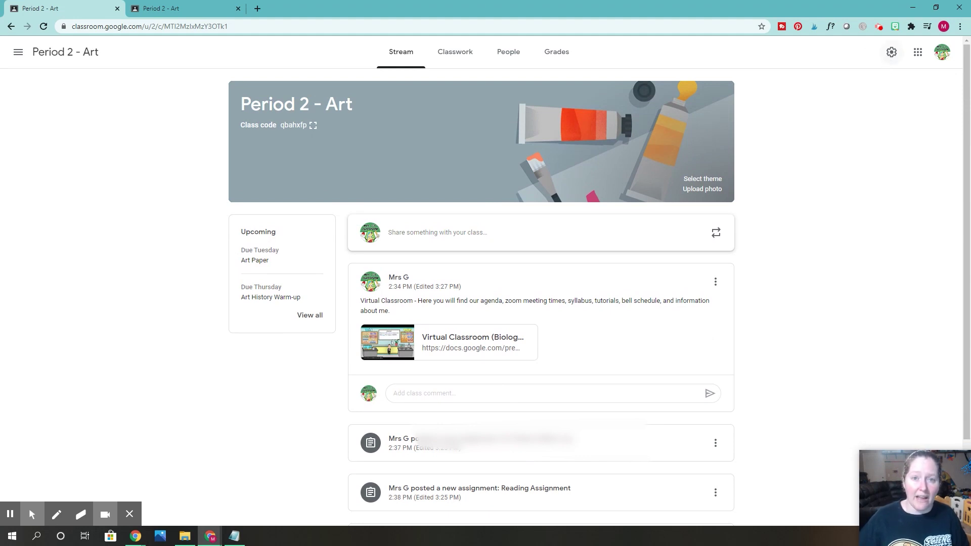
left_click(890, 53)
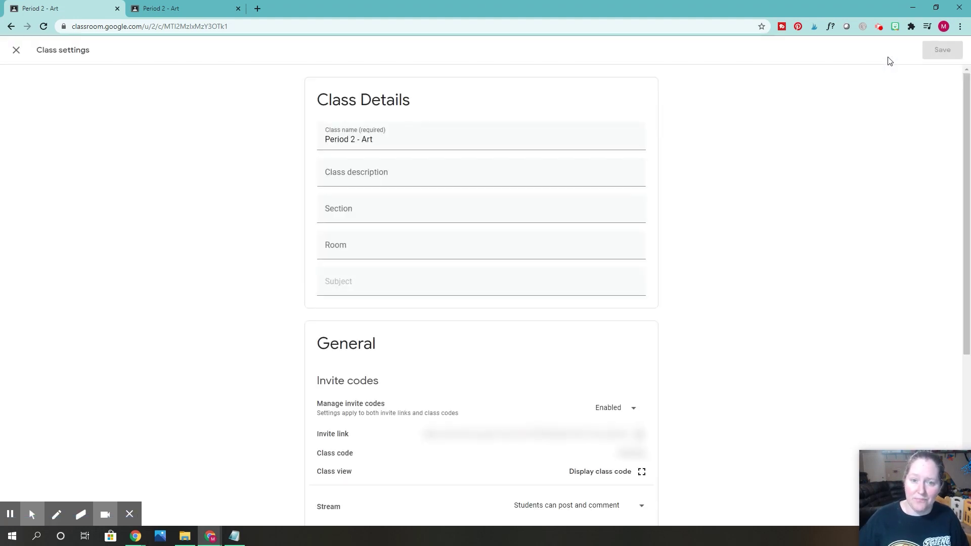
scroll(536, 318, "down", 5)
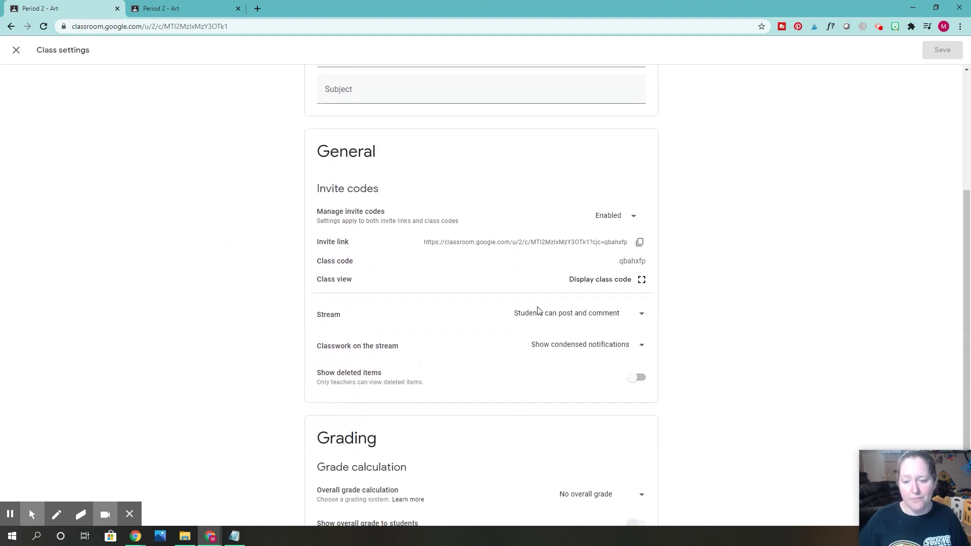
scroll(427, 147, "up", 2)
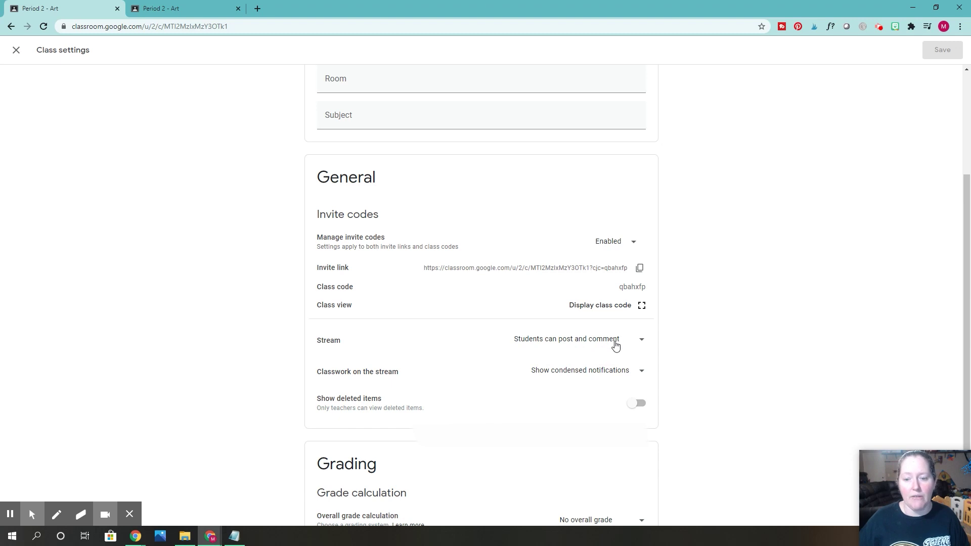
- Set the Stream option to 'Only teachers can post or comment'
left_click(639, 342)
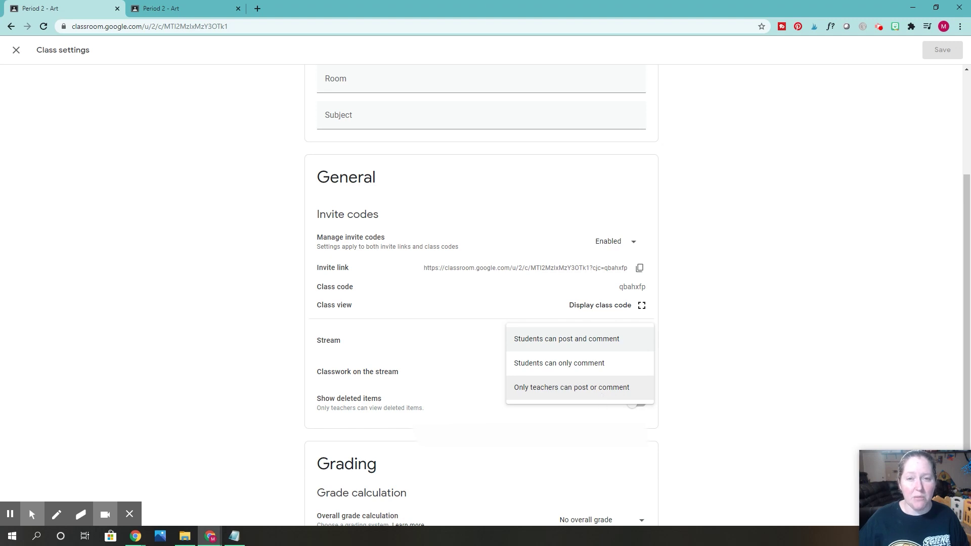
left_click(571, 387)
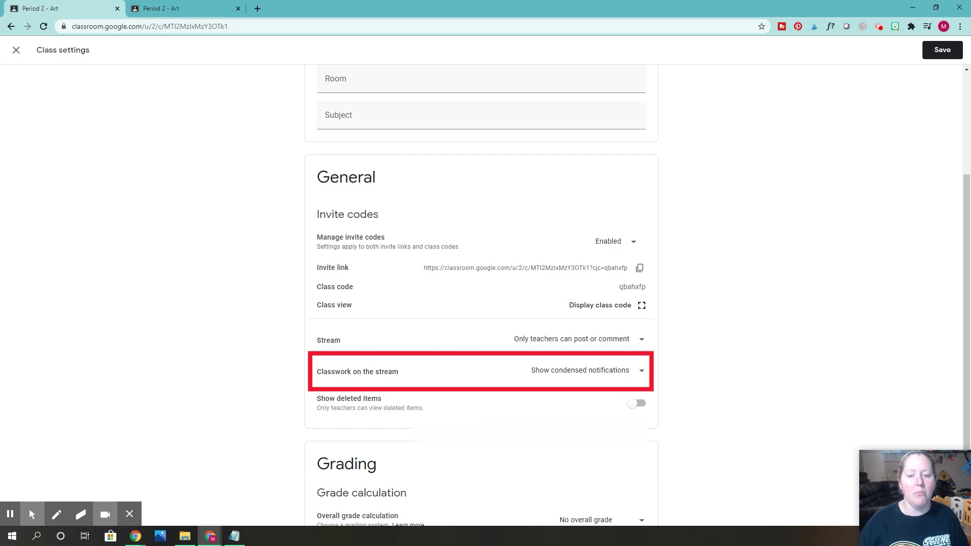
- Set 'Classwork on the stream' to 'Hide notifications'
left_click(634, 374)
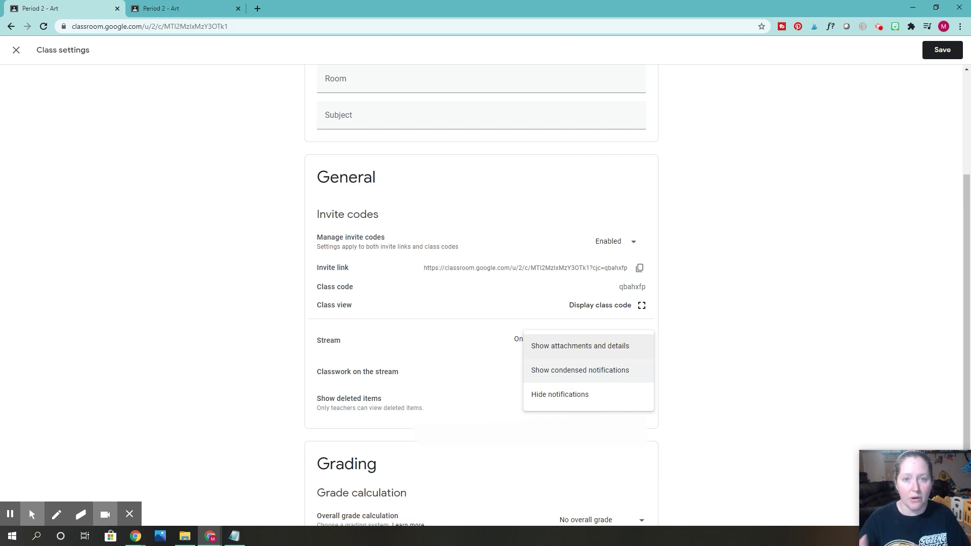
left_click(560, 395)
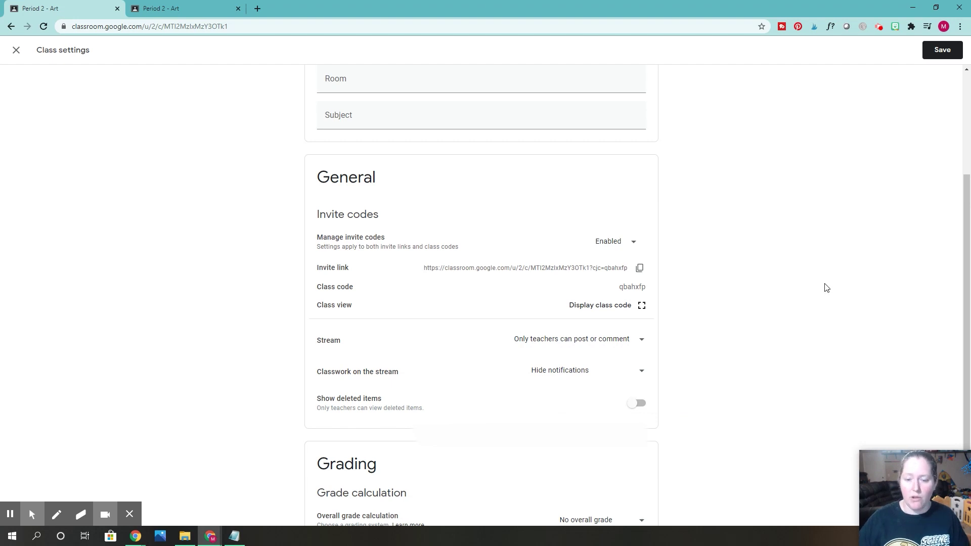
scroll(729, 276, "up", 4)
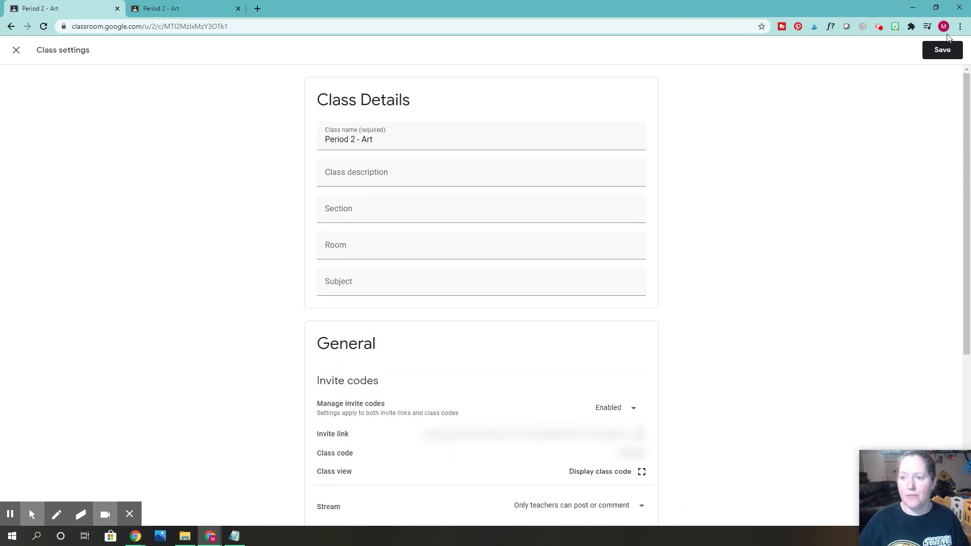
- Save the class settings and reload the stream to confirm assignment notices are gone
left_click(942, 50)
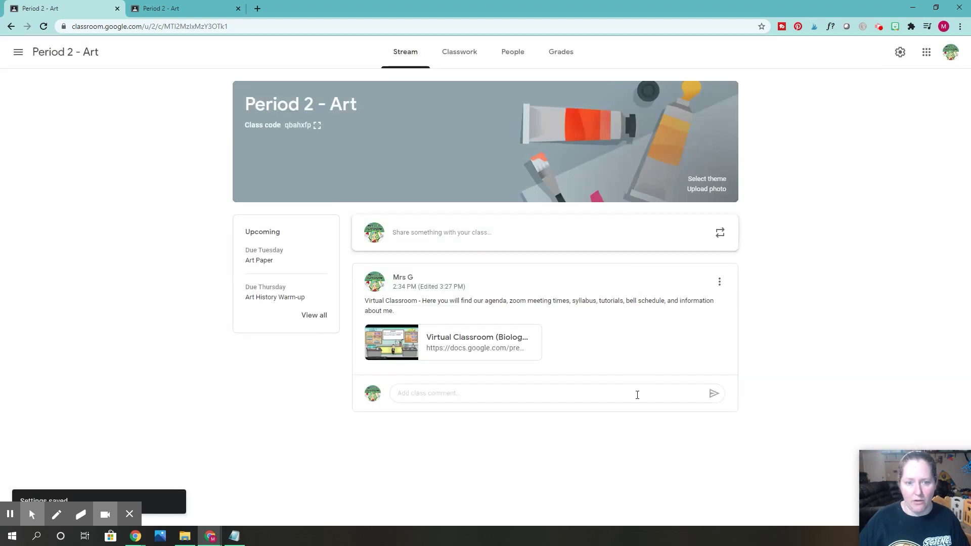
left_click(44, 26)
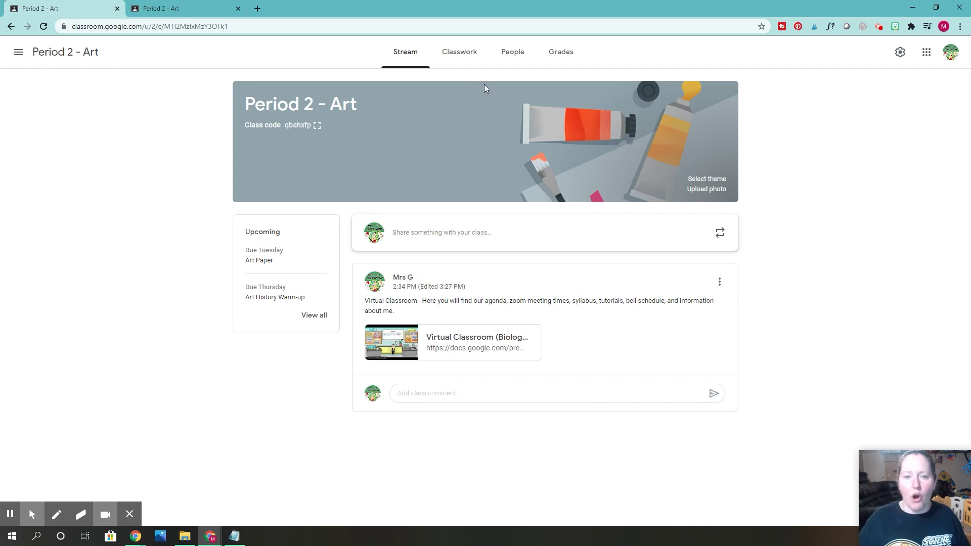
- Review the Classwork list, then check the student's stream for assignment notices
left_click(459, 54)
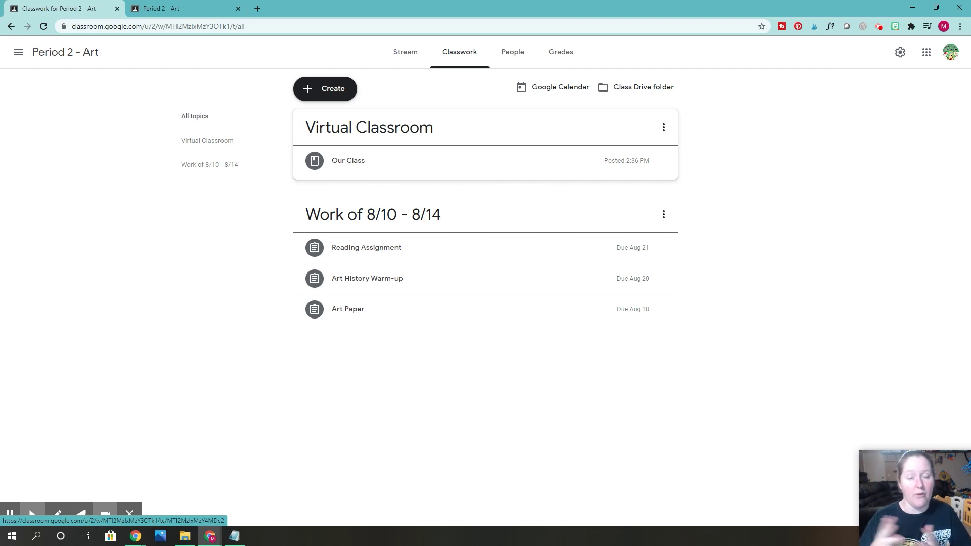
key("ctrl+Tab")
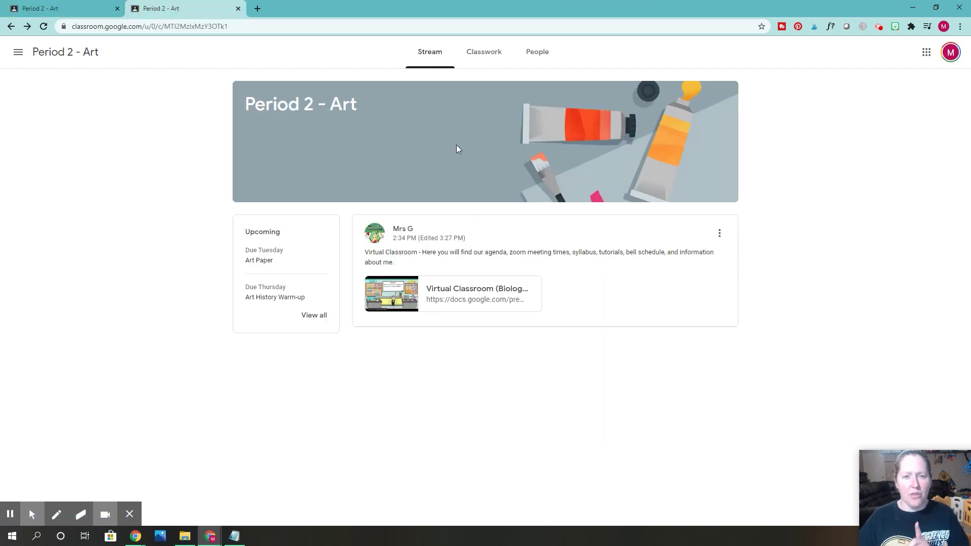
- Return to the teacher account's Period 2 - Art stream
left_click(77, 8)
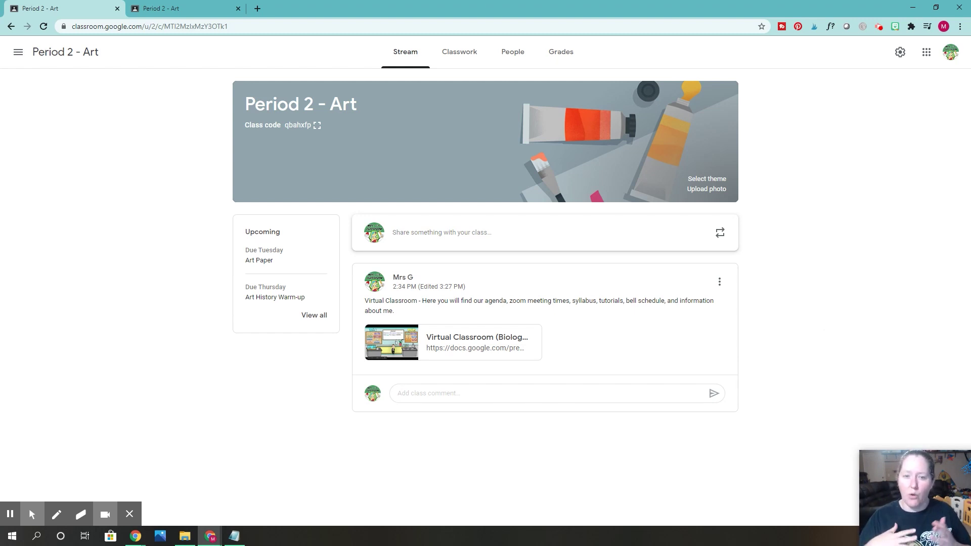
- Post a new class announcement reading 'Hi students!'
left_click(450, 232)
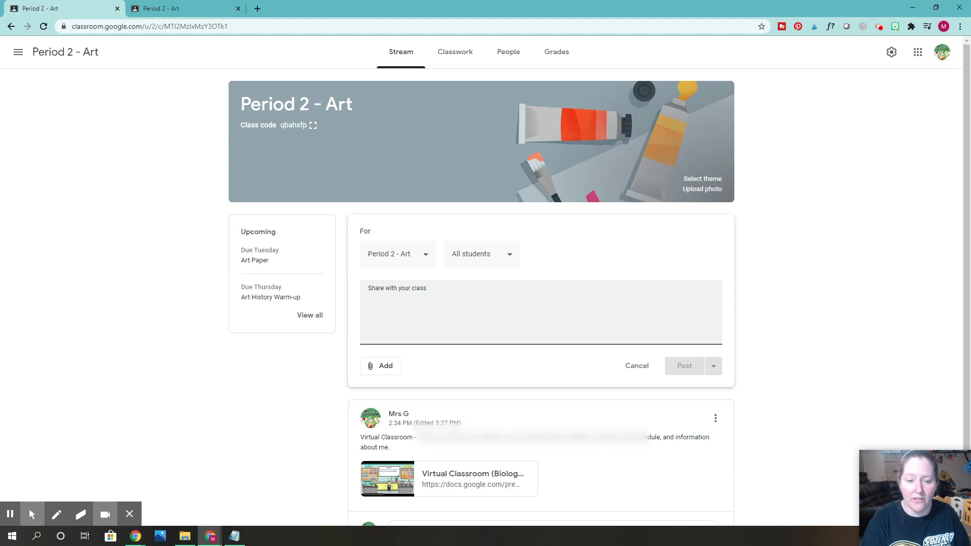
type("Hi students")
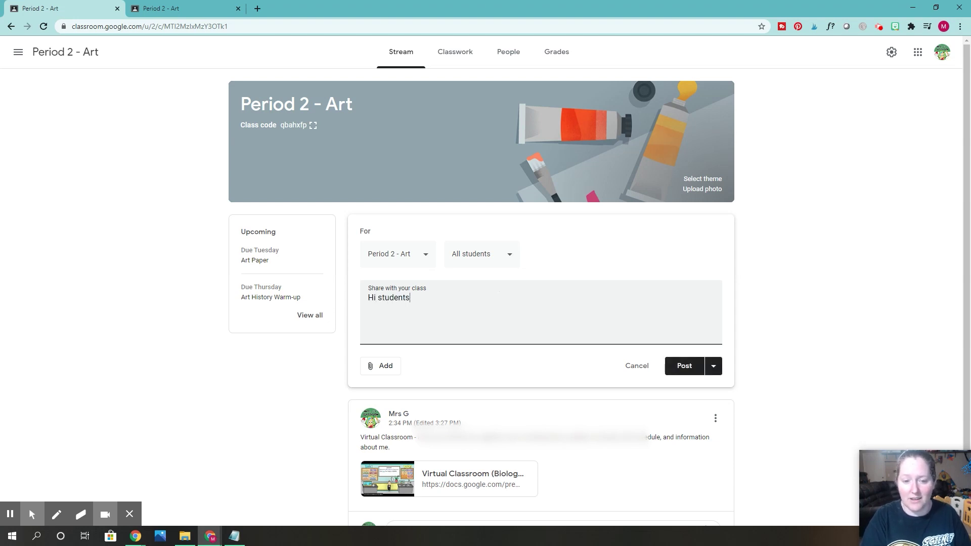
type("!")
left_click(679, 365)
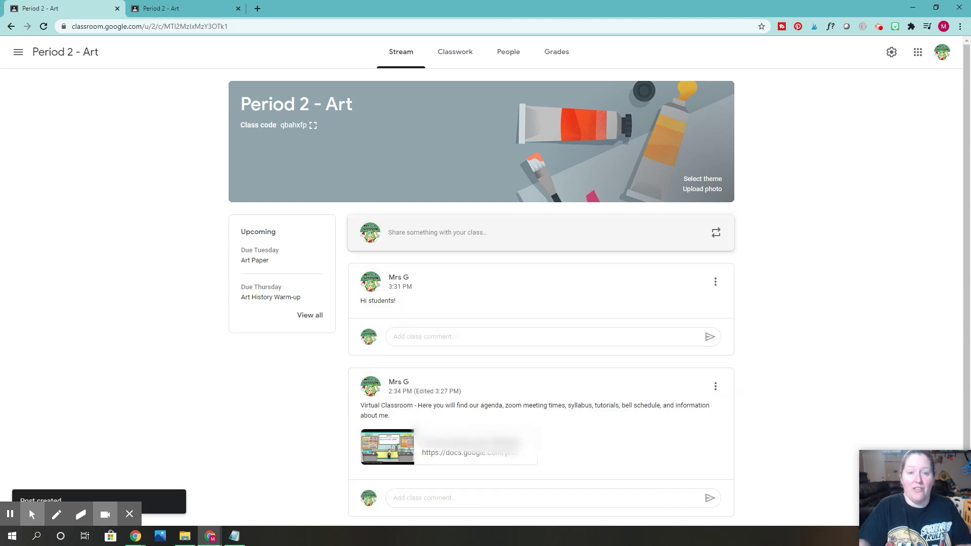
- Move the Virtual Classroom post back to the top of the stream
left_click(717, 393)
left_click(684, 408)
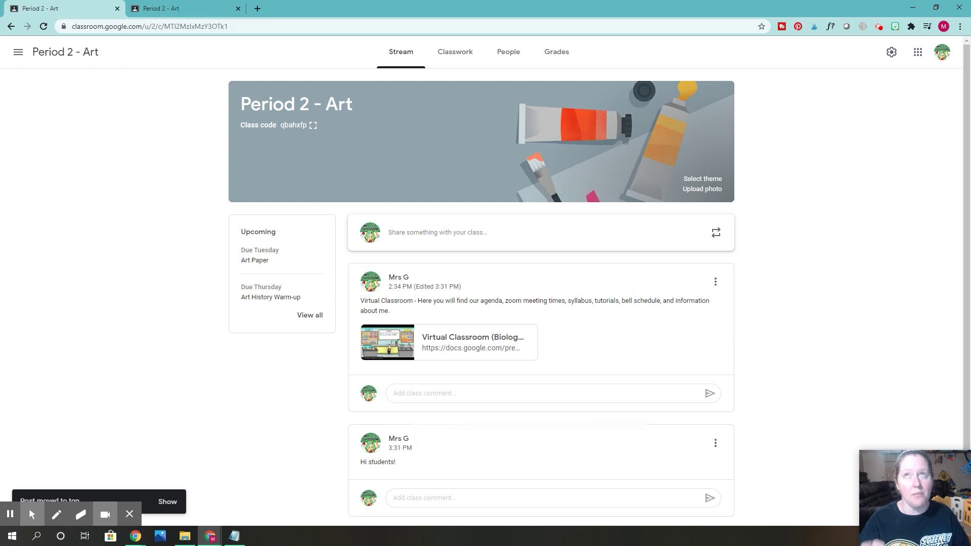
scroll(703, 476, "down", 1)
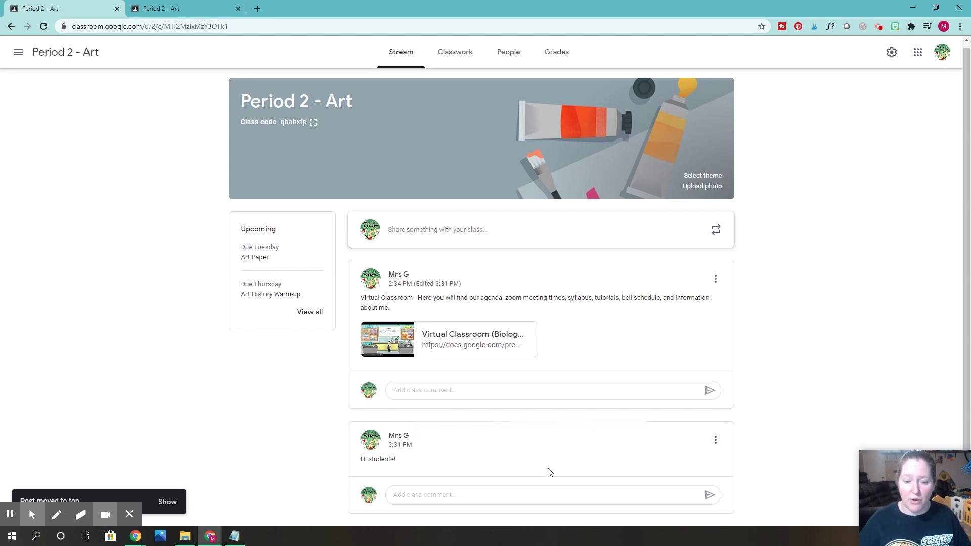
- Refresh the student's Period 2 - Art stream to see the updates
left_click(182, 7)
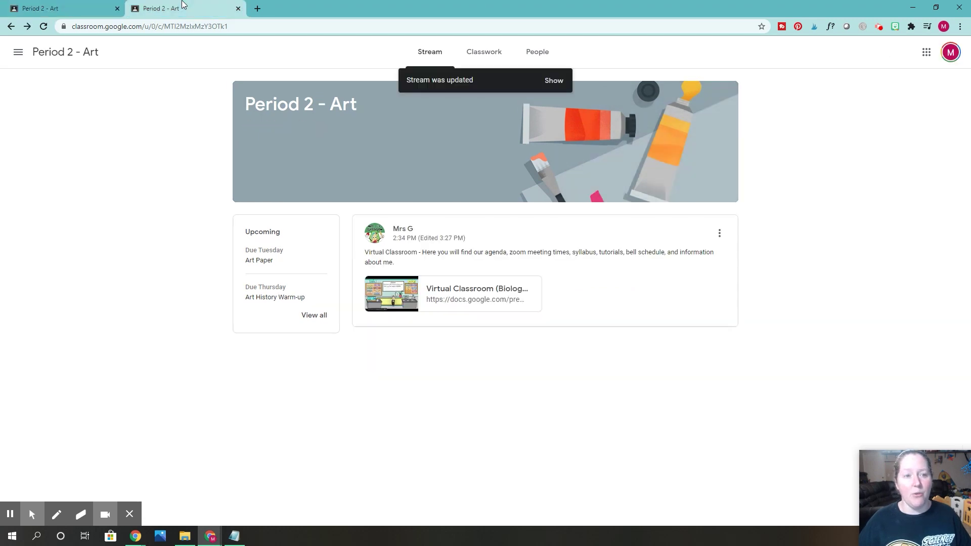
left_click(43, 26)
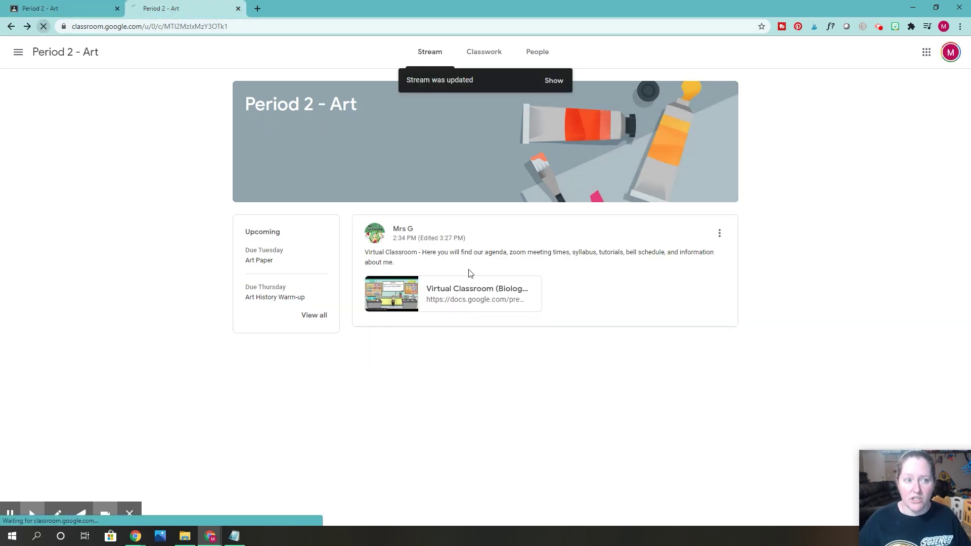